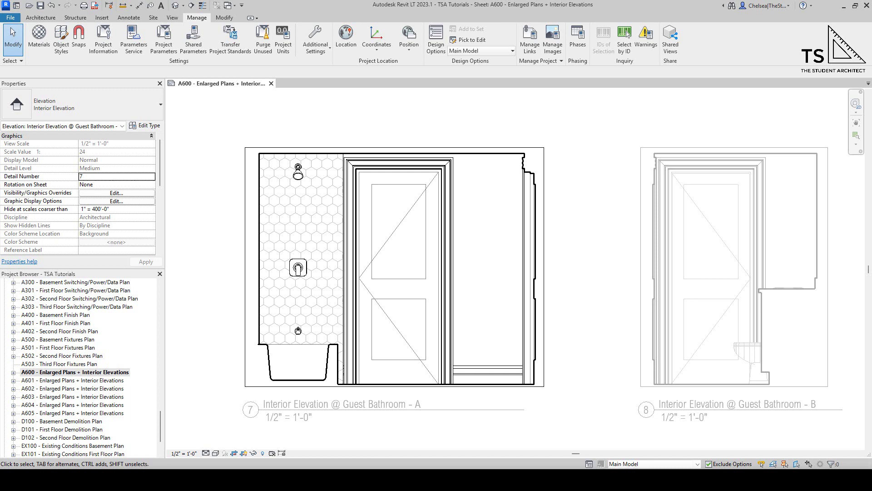
# Step: Select the shower fixture, then the hexagon-tiled wall behind it in elevation A, then clear the selection
pyautogui.click(288, 221)
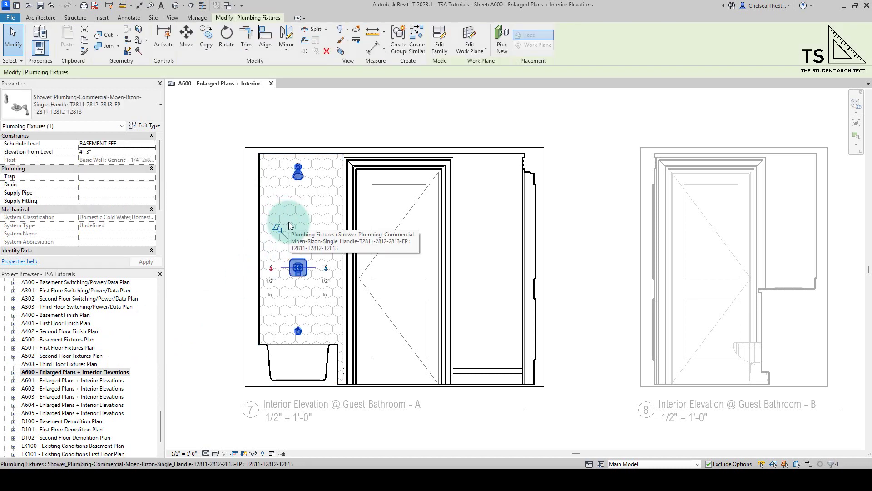
pyautogui.click(281, 211)
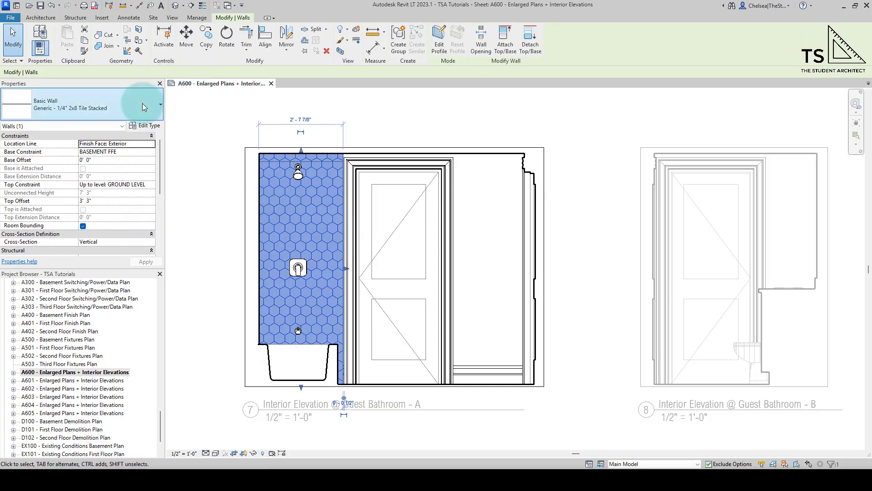
pyautogui.click(205, 116)
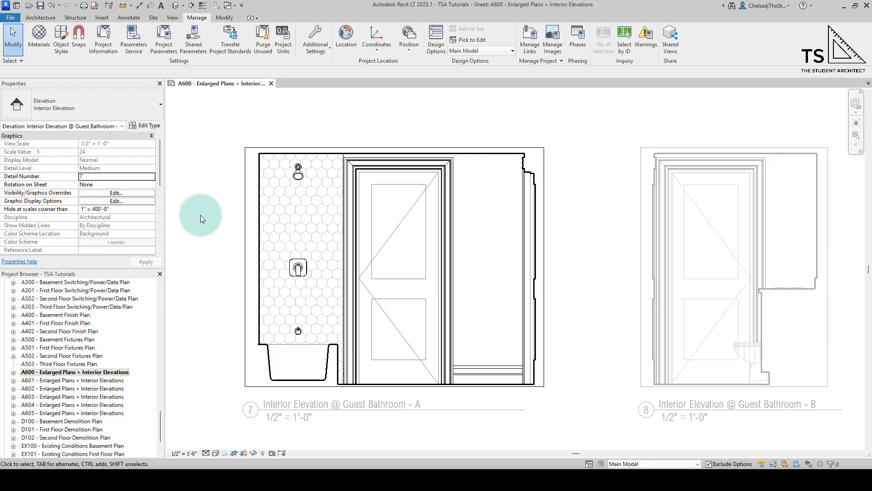
# Step: Open the tiled wall type's layer structure (ET) and show the Tile layer's material graphics settings
pyautogui.click(275, 207)
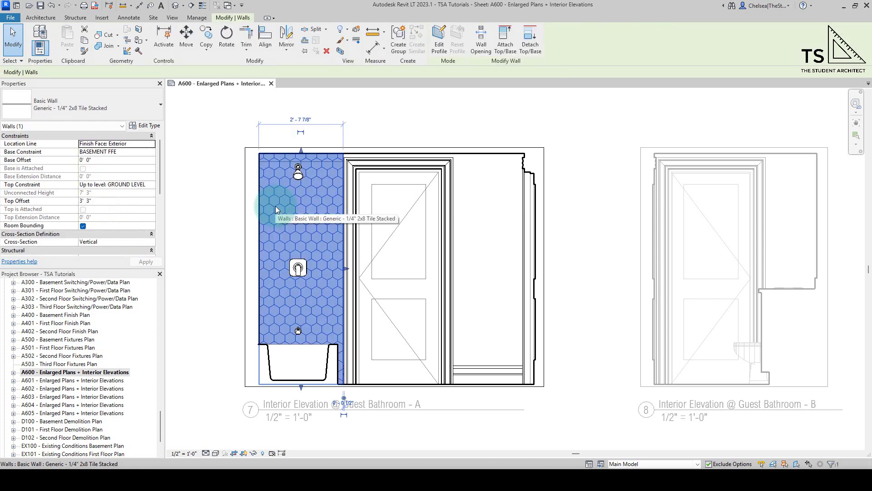
pyautogui.press('e')
pyautogui.press('t')
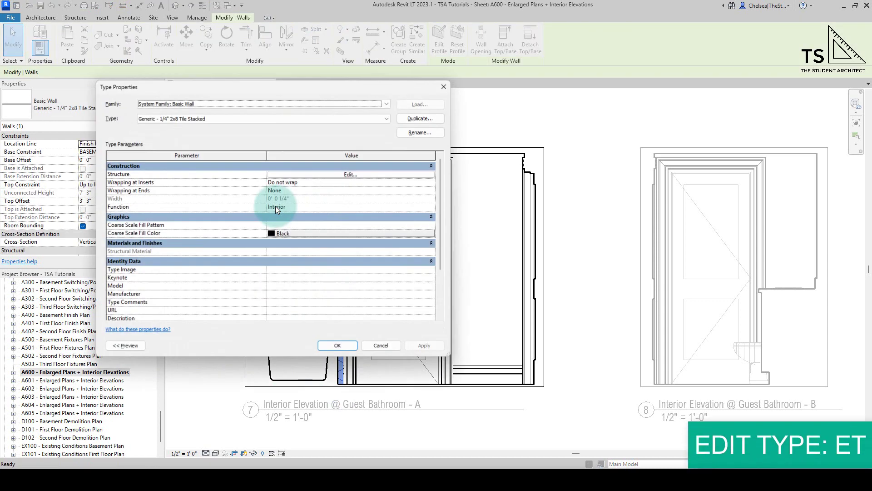
pyautogui.click(337, 174)
pyautogui.click(268, 155)
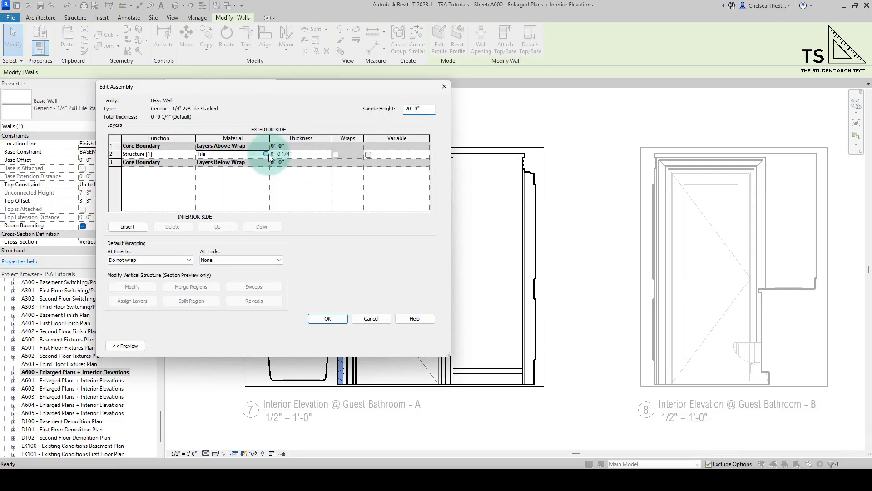
pyautogui.click(266, 154)
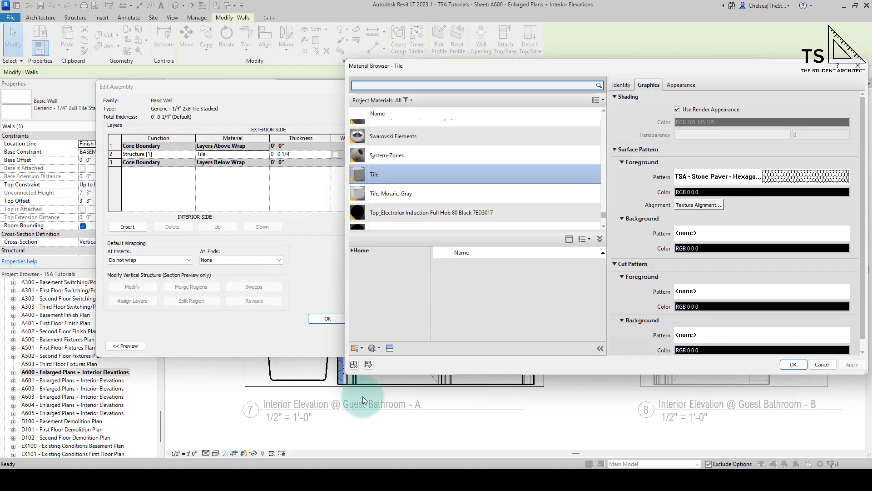
# Step: Browse the Model fill patterns for the Tile foreground and start a new pattern
pyautogui.click(733, 177)
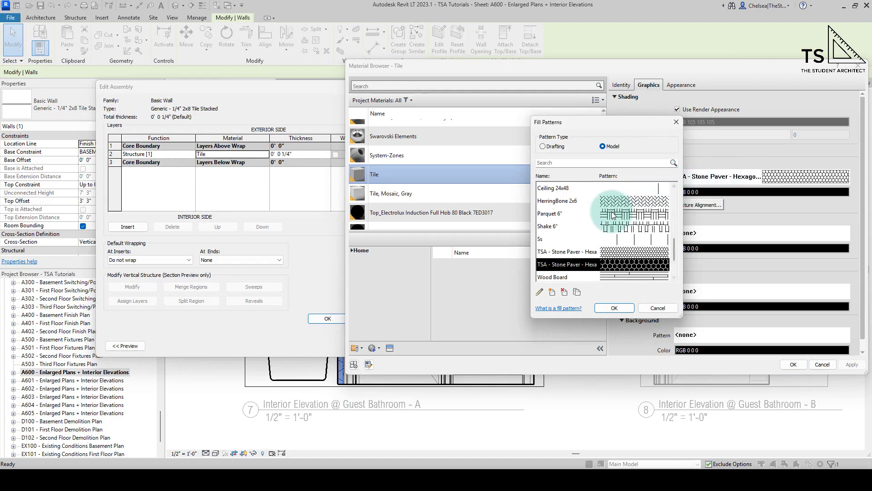
pyautogui.scroll(1, 595, 269)
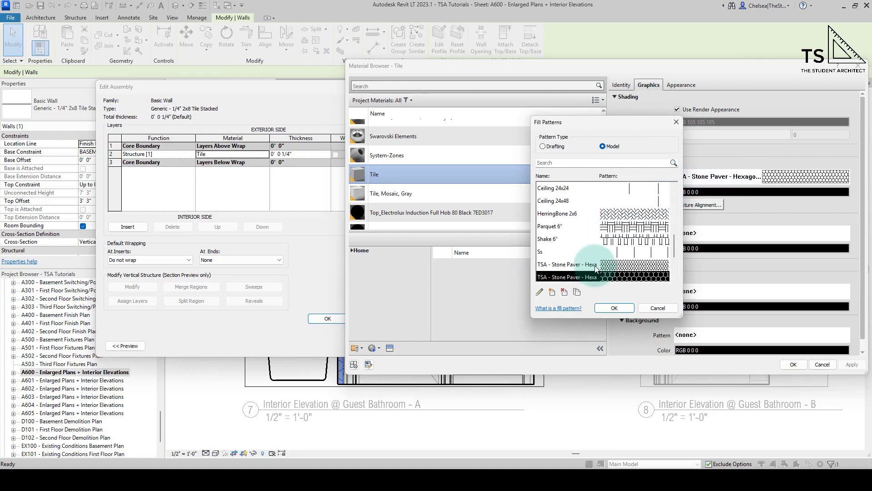
pyautogui.scroll(3, 595, 268)
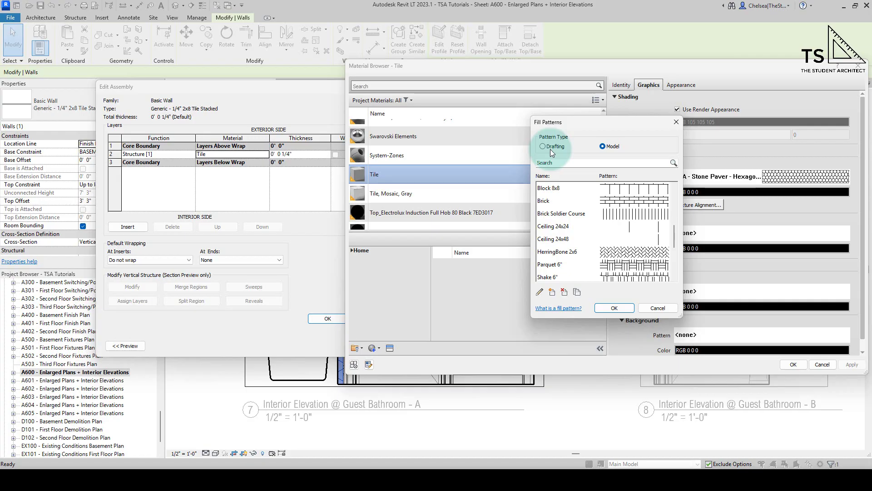
pyautogui.scroll(-1, 600, 278)
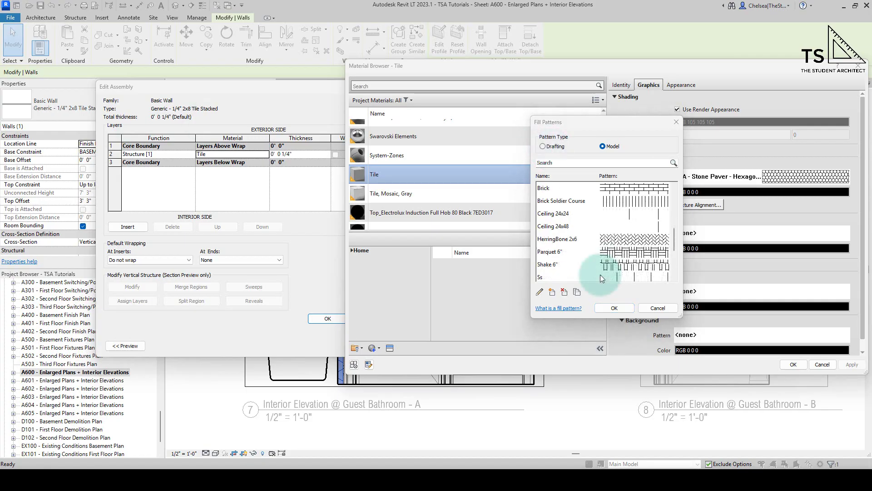
pyautogui.scroll(-1, 601, 276)
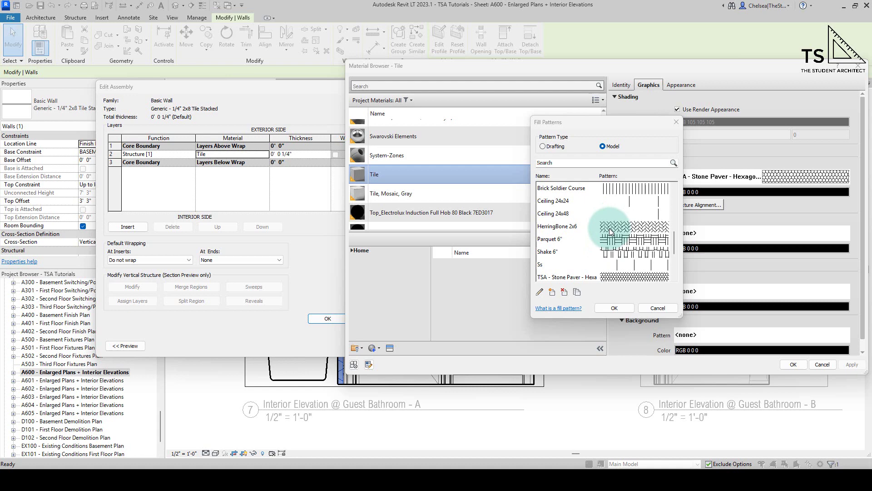
pyautogui.click(552, 292)
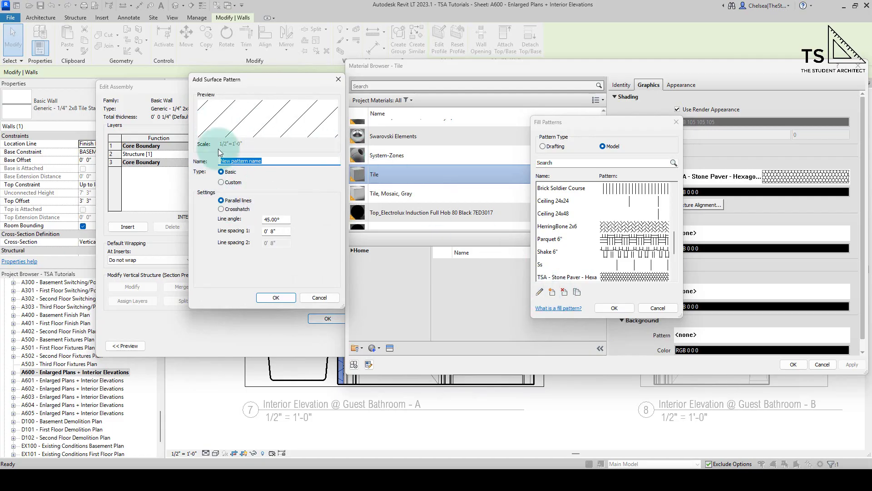
# Step: Make the new pattern Custom, importing the TSA_Stone Paver_Octagon Dot 45.pat file
pyautogui.click(222, 183)
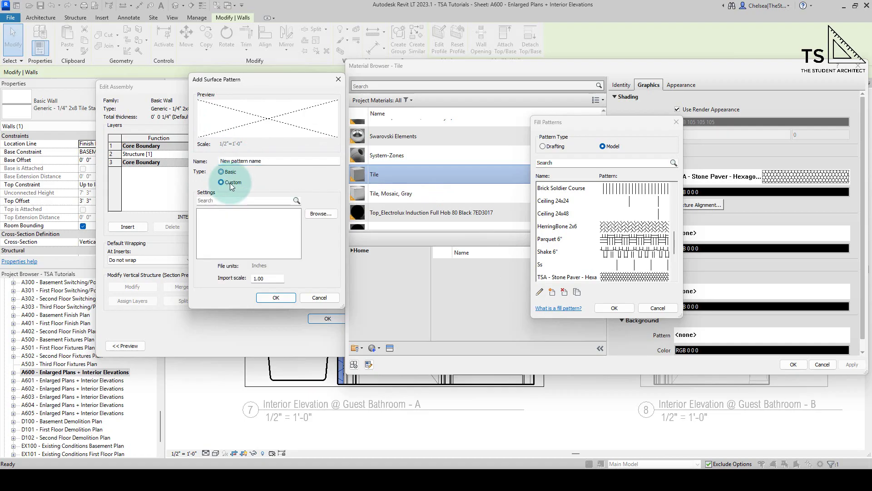
pyautogui.click(320, 215)
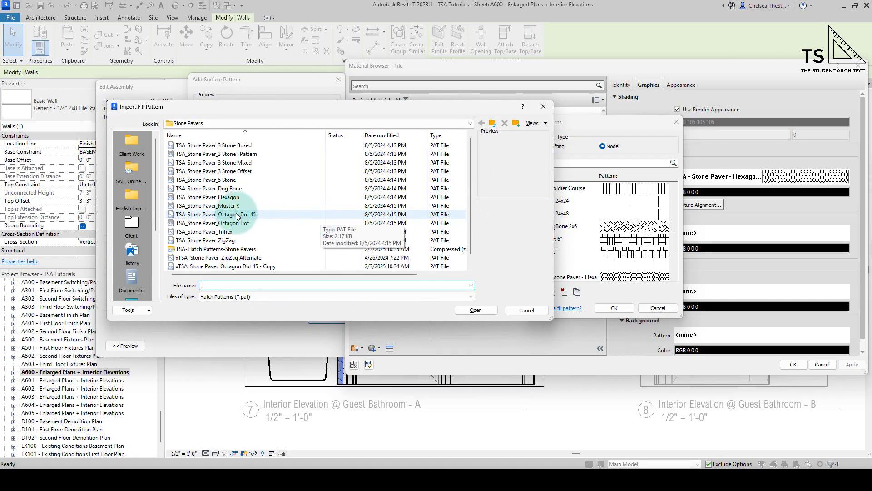
pyautogui.click(254, 216)
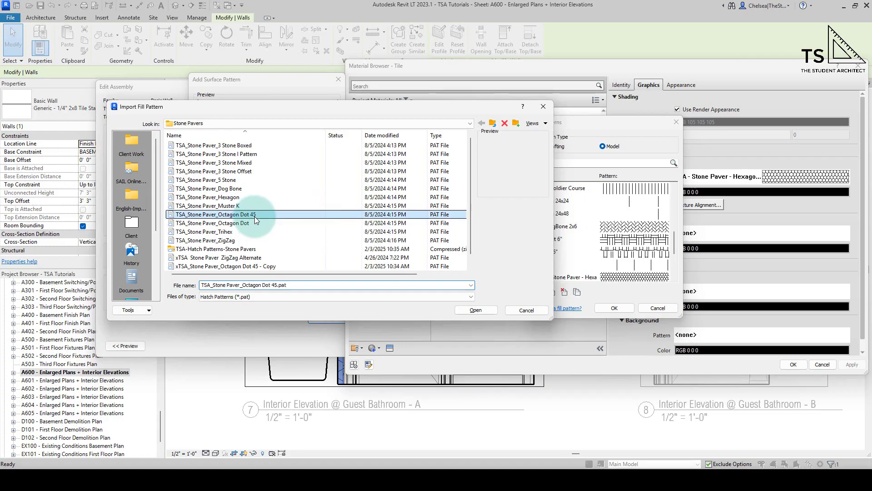
pyautogui.click(475, 311)
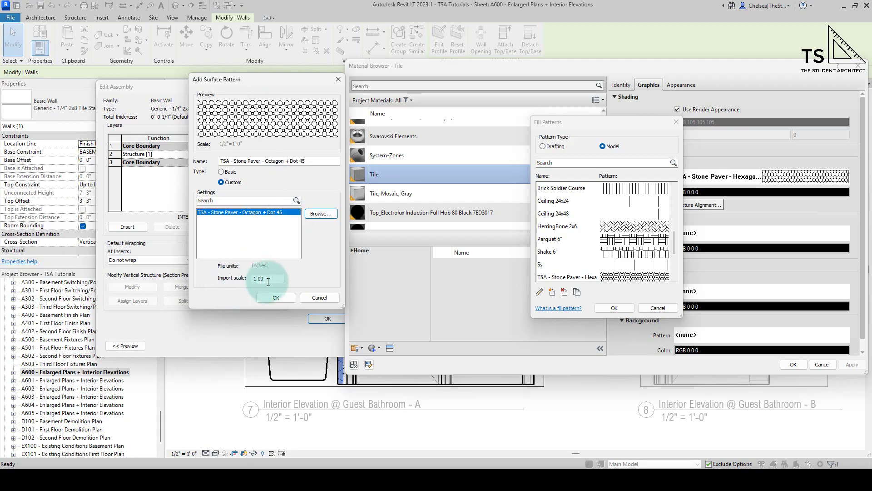
# Step: Set the import scale to 4, append ' - 4x Scale' to the name, and save the pattern
pyautogui.doubleClick(253, 279)
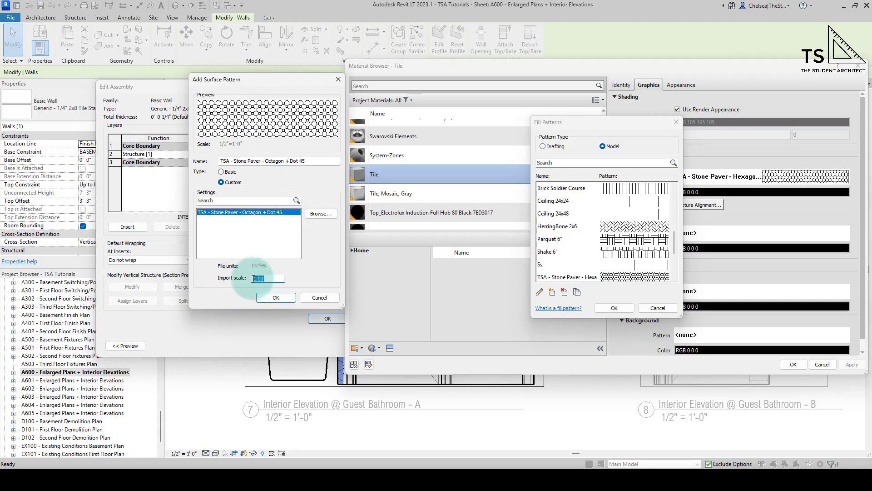
pyautogui.write('2')
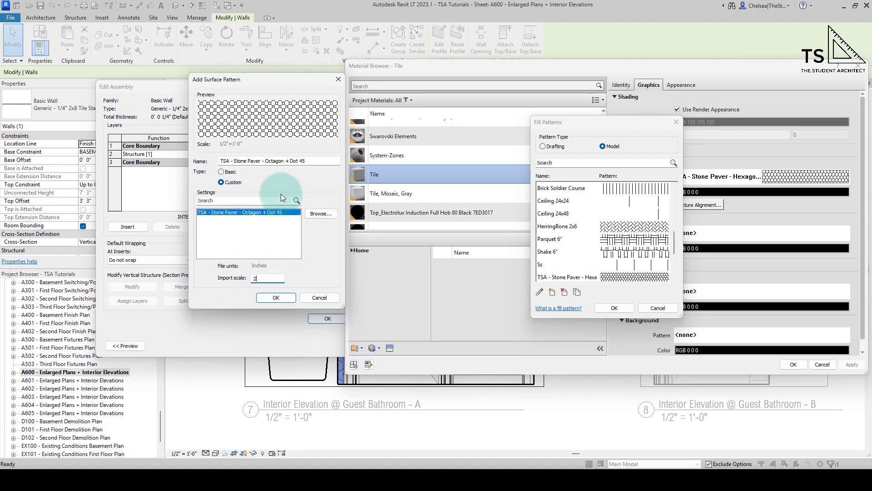
pyautogui.click(314, 162)
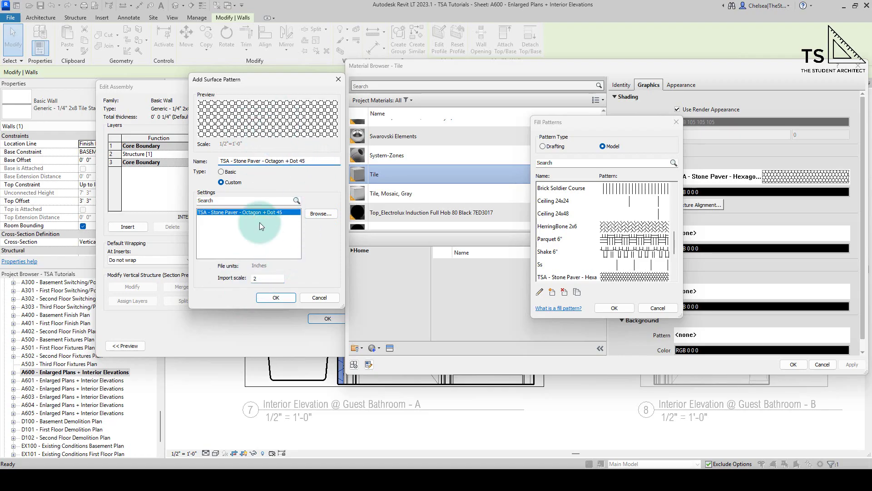
pyautogui.doubleClick(265, 279)
pyautogui.write('4')
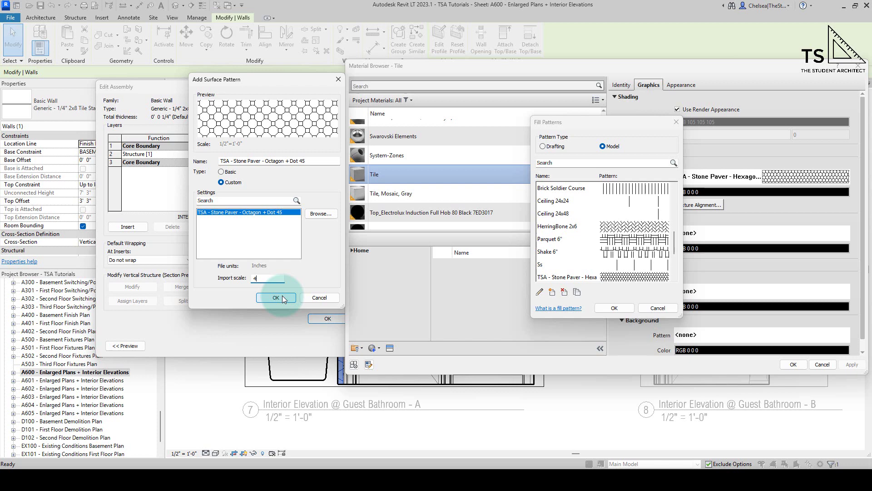
pyautogui.click(314, 162)
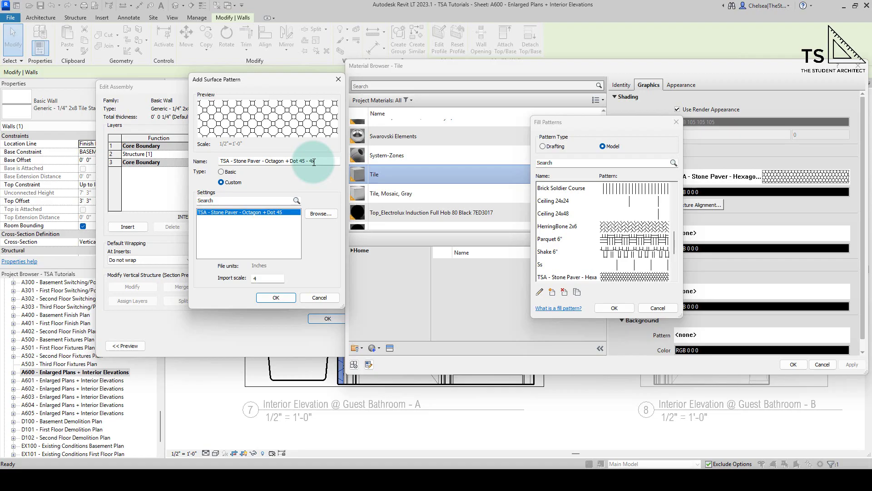
pyautogui.write('- 4x Scale')
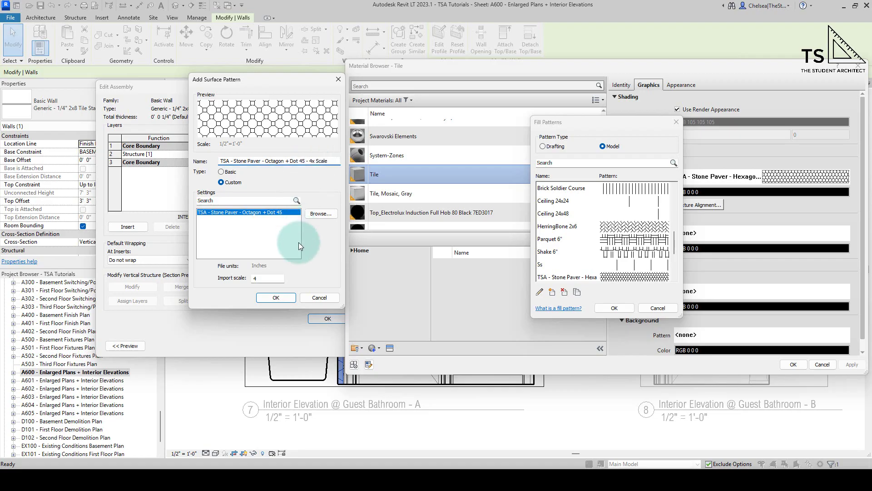
pyautogui.click(270, 299)
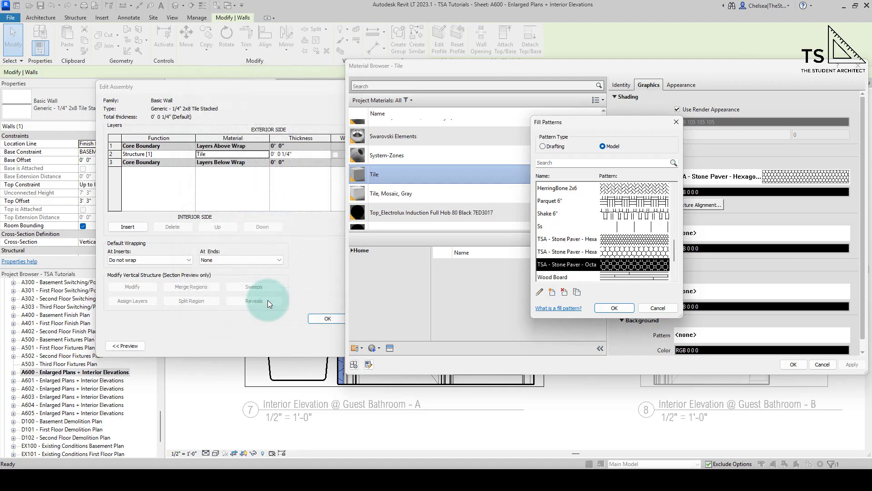
# Step: Apply the Octagon + Dot 45 - 4x Scale pattern, confirming the Material Browser, Edit Assembly and Type Properties
pyautogui.click(611, 309)
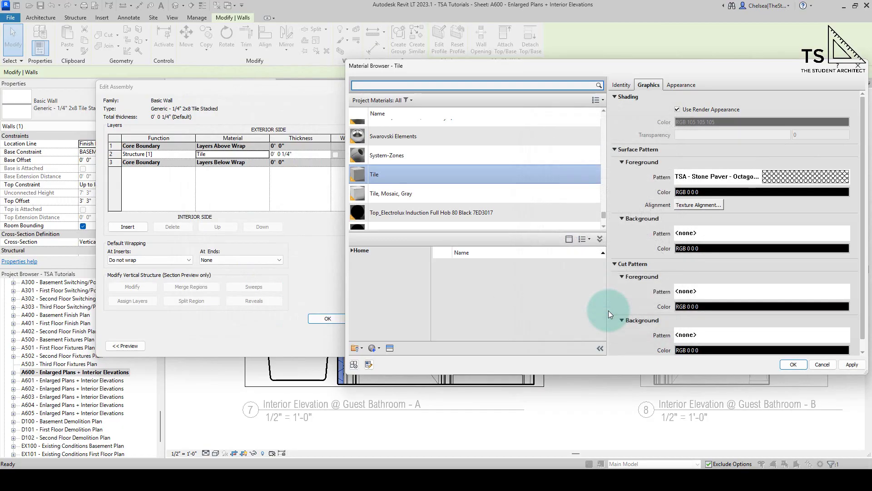
pyautogui.click(793, 364)
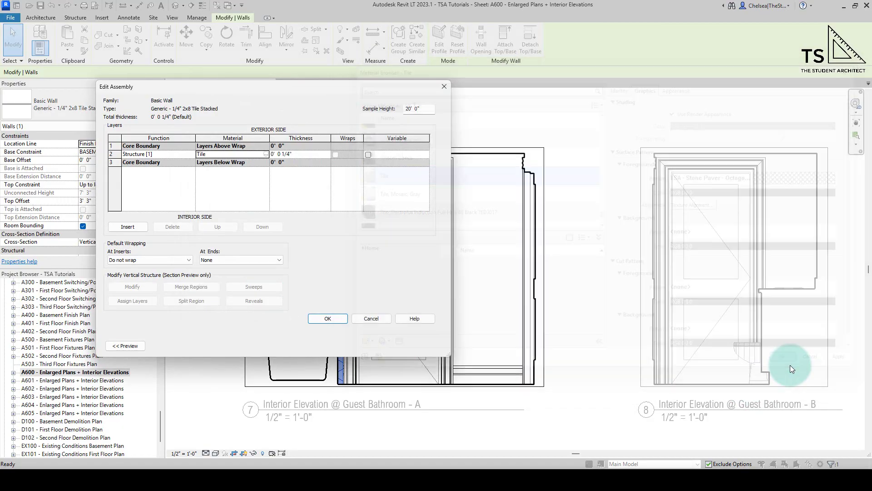
pyautogui.click(336, 317)
pyautogui.click(338, 345)
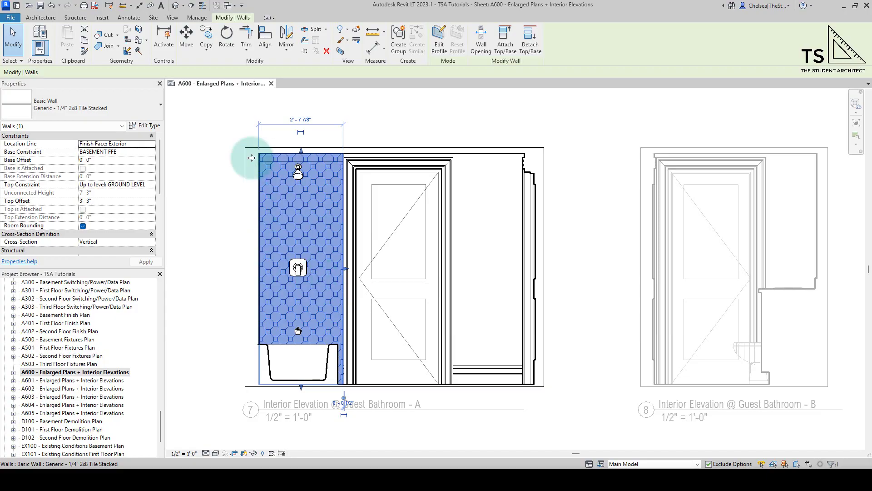
# Step: Reselect the tub wall and reopen its type properties with ET to check the change
pyautogui.click(200, 241)
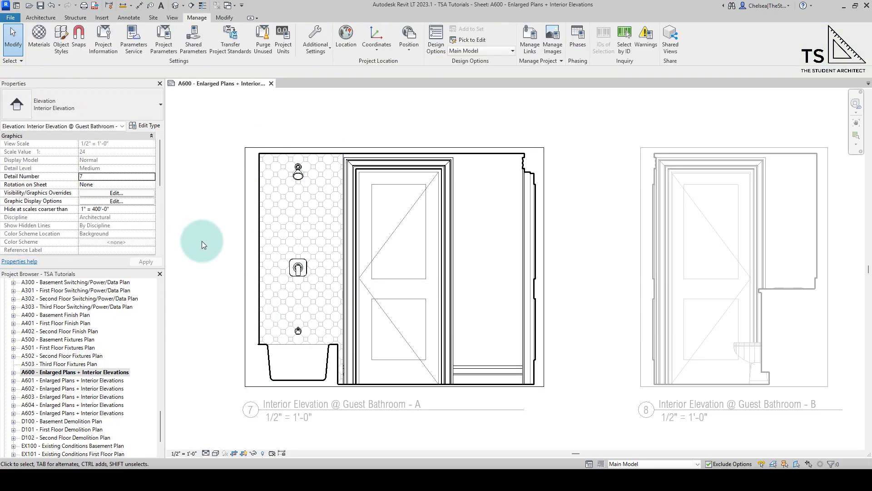
pyautogui.click(283, 233)
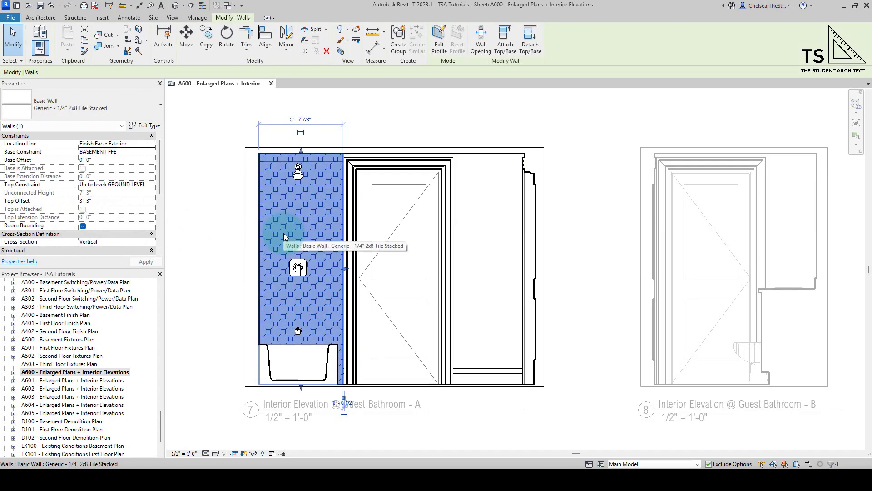
pyautogui.press('e')
pyautogui.press('t')
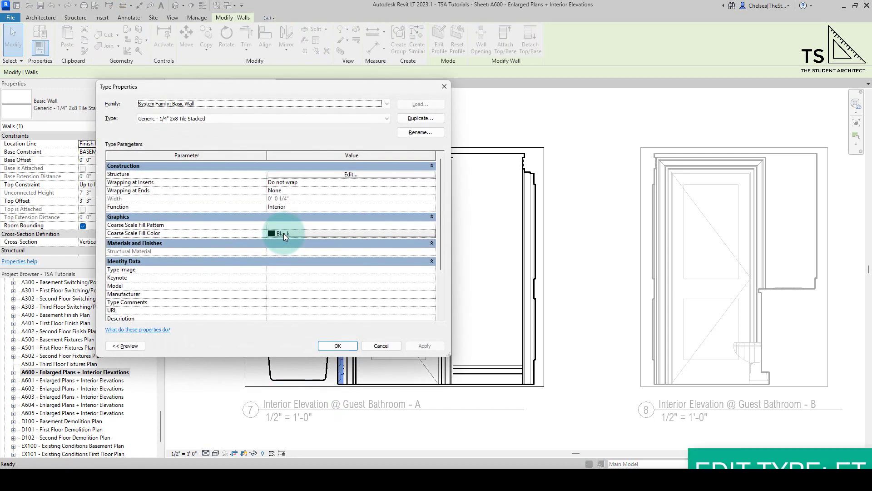
# Step: Close the type properties and open the Tile material's foreground pattern via Manage > Materials
pyautogui.click(444, 87)
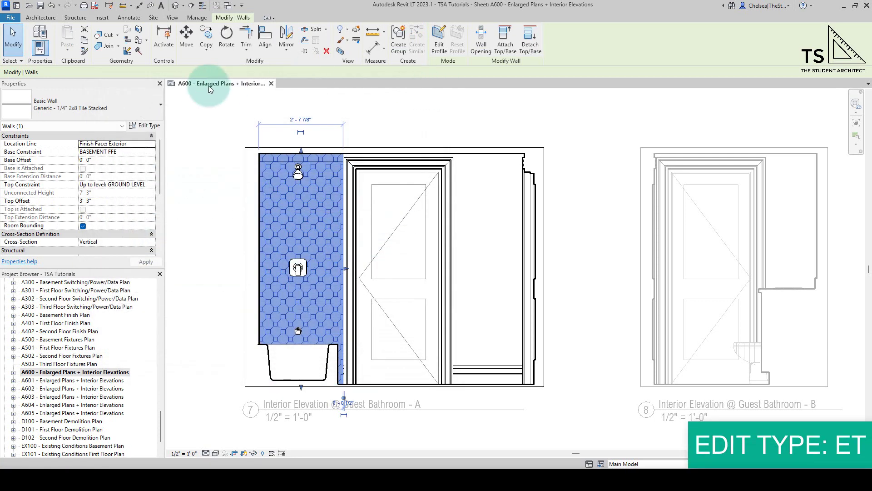
pyautogui.click(192, 119)
pyautogui.click(196, 17)
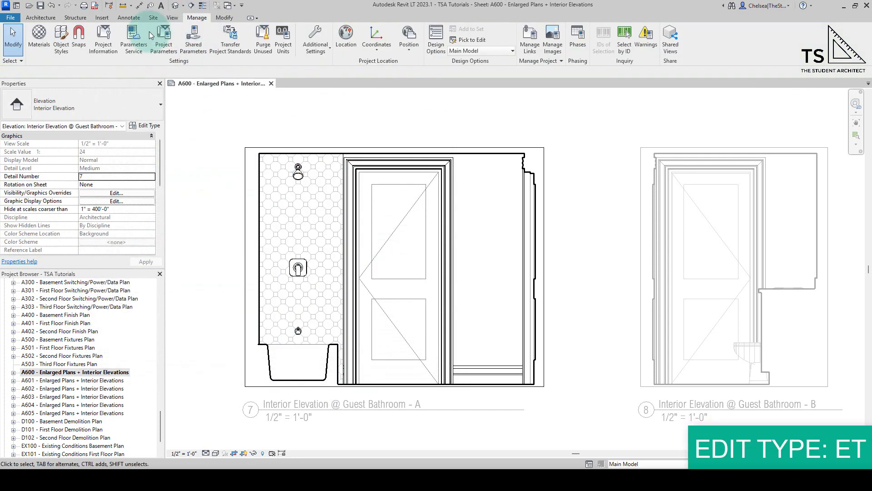
pyautogui.click(39, 40)
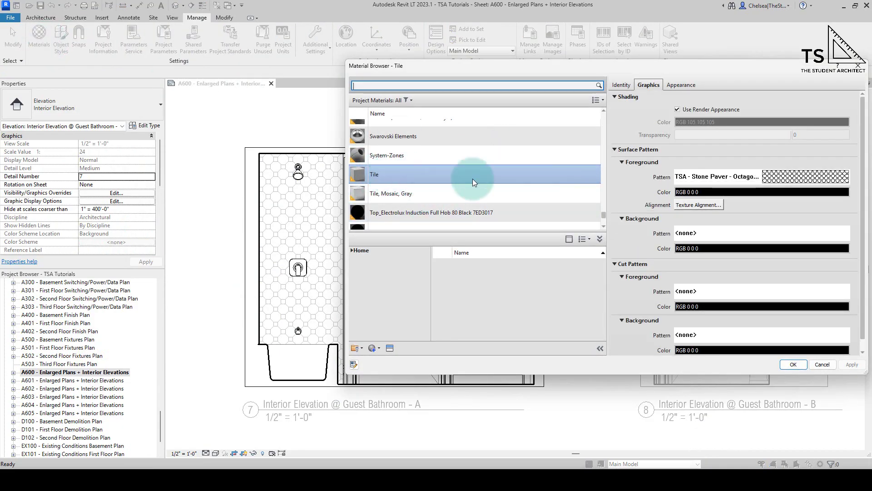
pyautogui.click(703, 178)
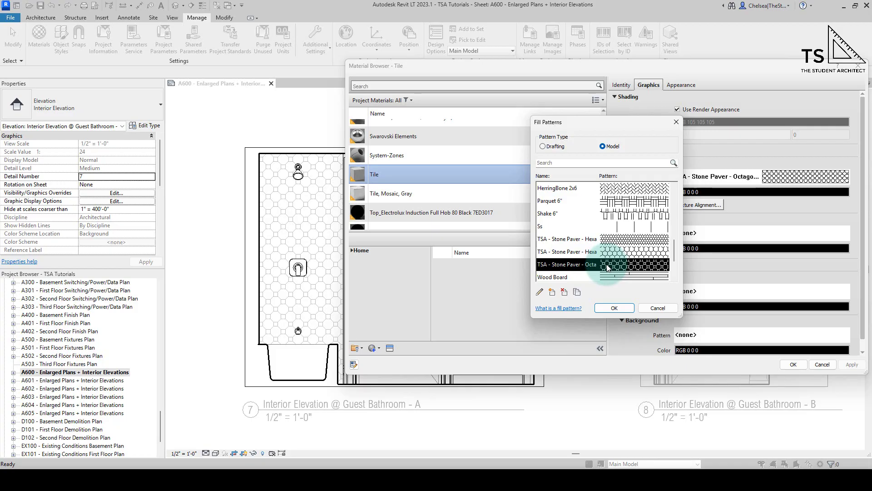
# Step: Duplicate the octagon-dot pattern as a '1x Scale' version with import scale 1
pyautogui.click(577, 292)
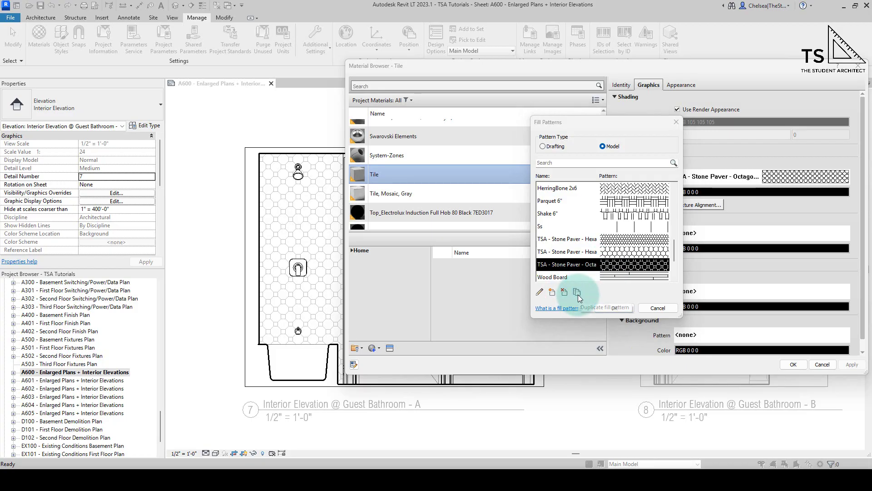
pyautogui.click(312, 162)
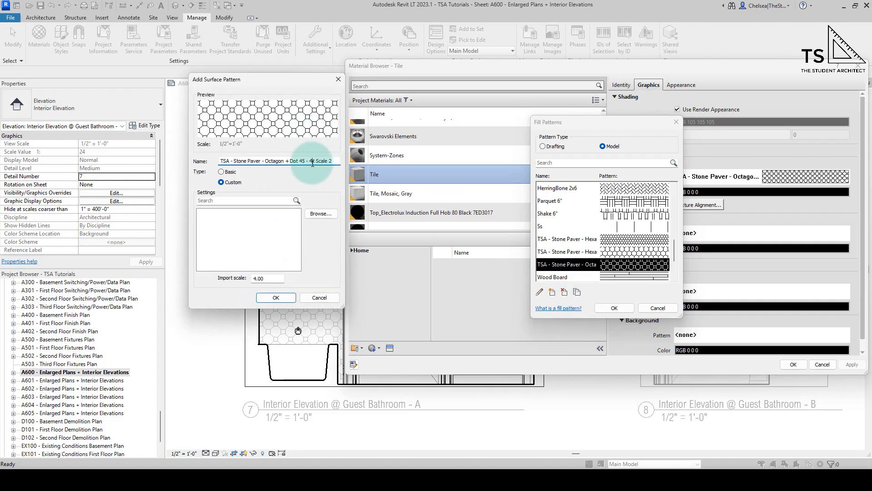
pyautogui.press('BackSpace')
pyautogui.write('1')
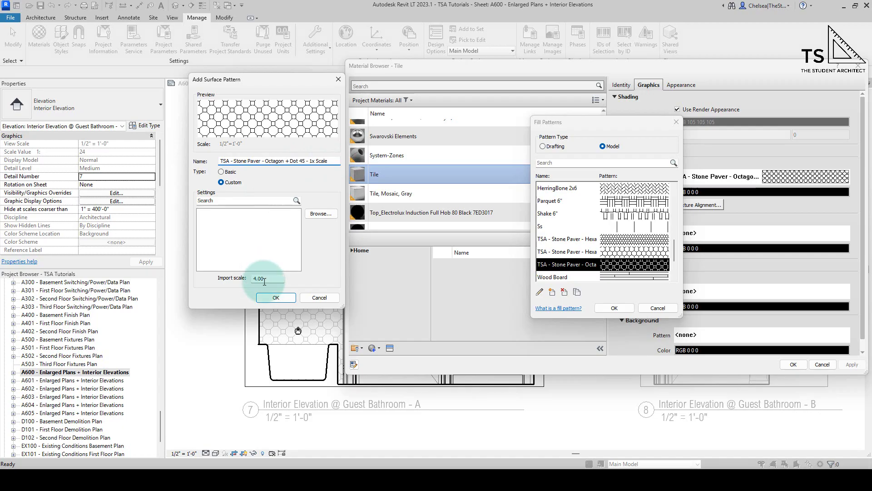
pyautogui.doubleClick(246, 278)
pyautogui.write('1')
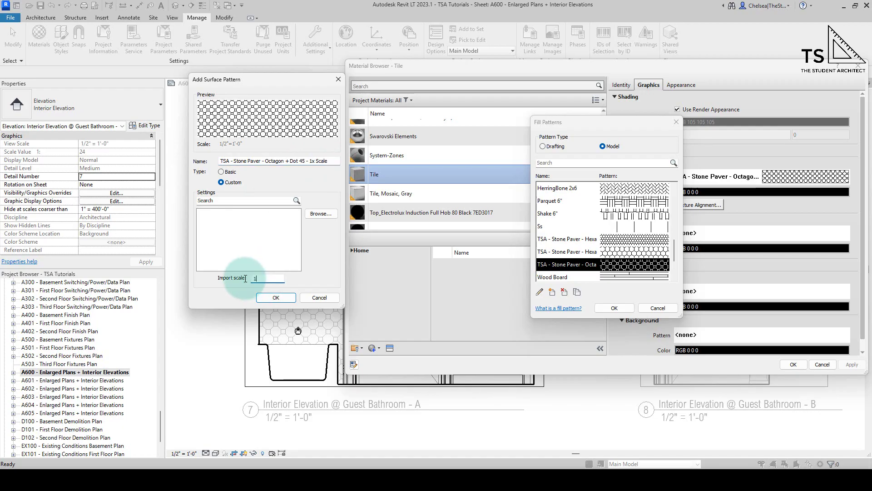
pyautogui.click(275, 297)
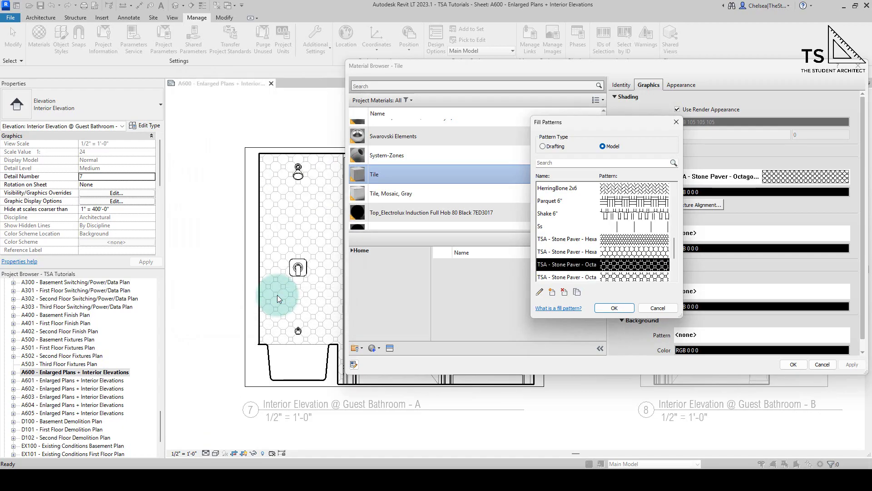
# Step: Assign the 1x Scale pattern to the Tile material and zoom in to inspect the finer tiles
pyautogui.click(611, 308)
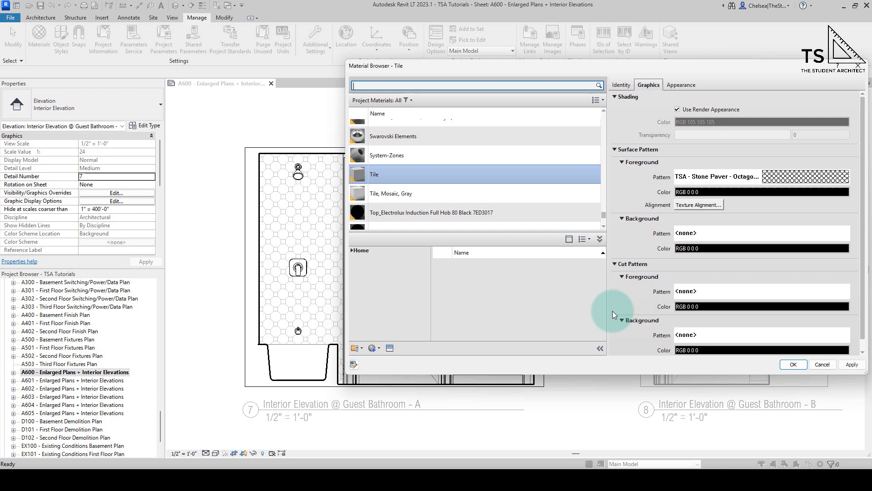
pyautogui.click(795, 365)
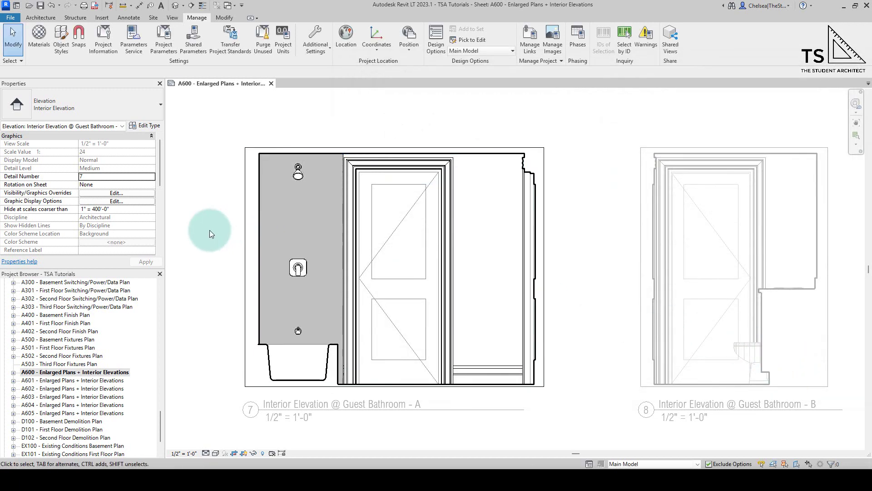
pyautogui.doubleClick(278, 241)
pyautogui.scroll(5, 288, 240)
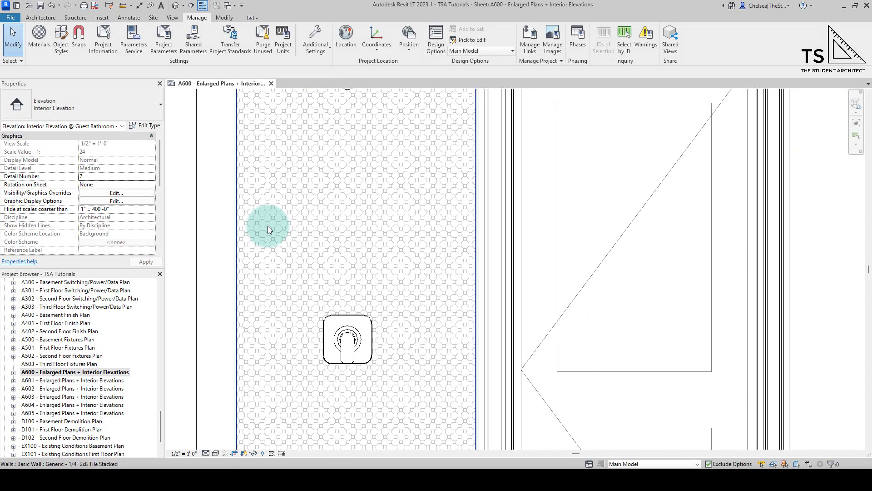
pyautogui.scroll(-4, 268, 225)
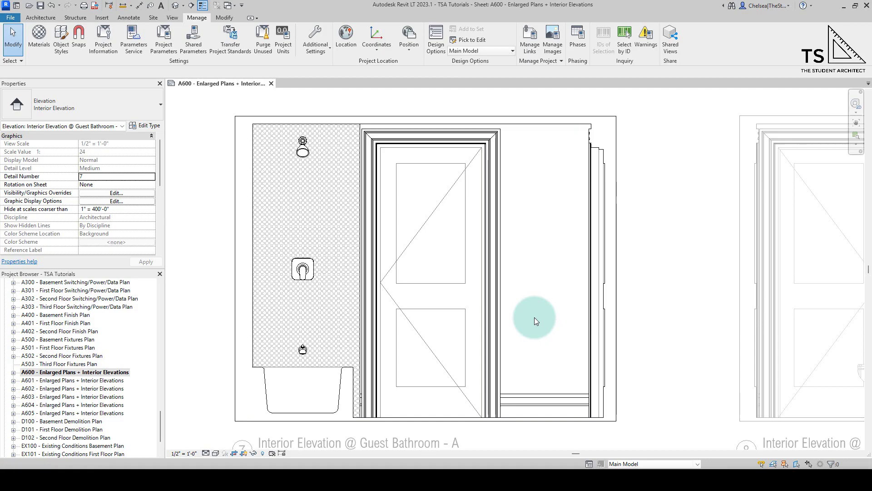
# Step: Sketch a rectangular filled region beside the door using FR and finish it
pyautogui.press('f')
pyautogui.press('r')
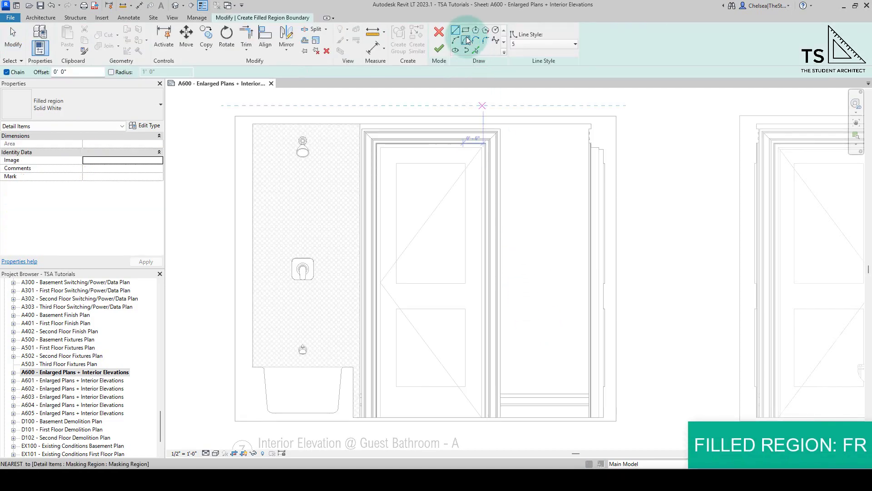
pyautogui.click(465, 30)
pyautogui.click(514, 212)
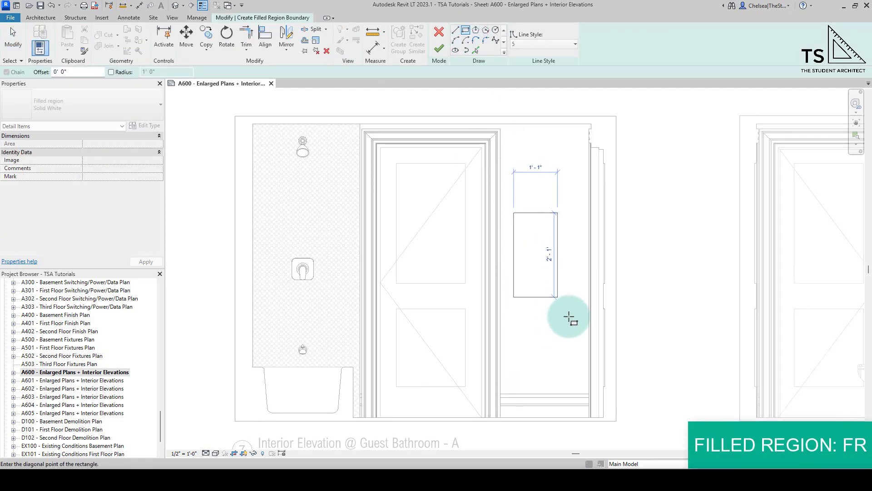
pyautogui.click(573, 320)
pyautogui.click(438, 49)
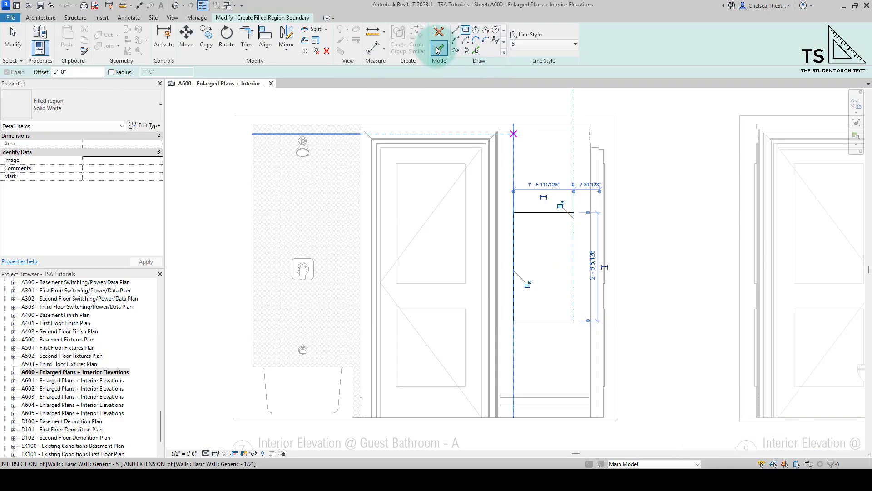
# Step: Duplicate the Solid White filled region type as a new type named Stone
pyautogui.click(139, 126)
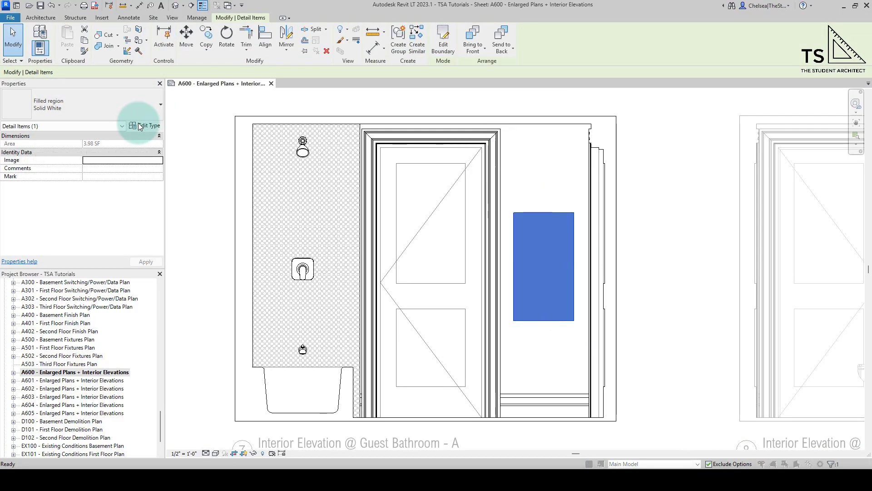
pyautogui.click(242, 122)
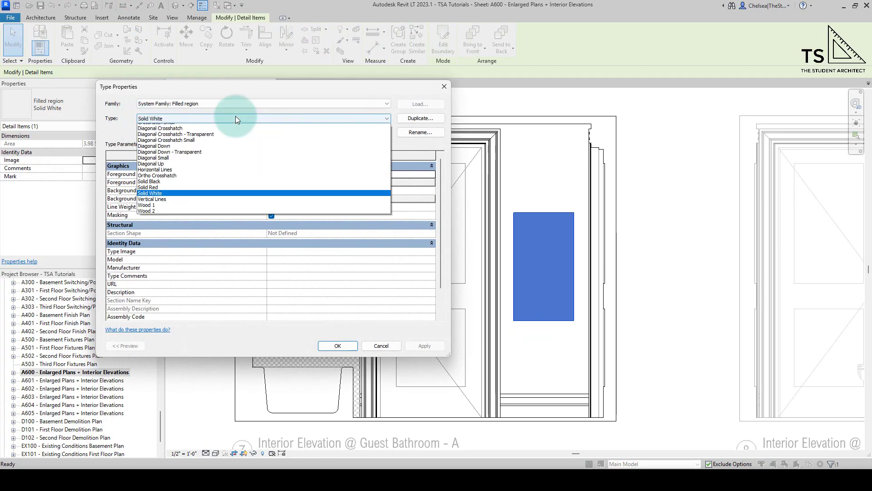
pyautogui.click(422, 123)
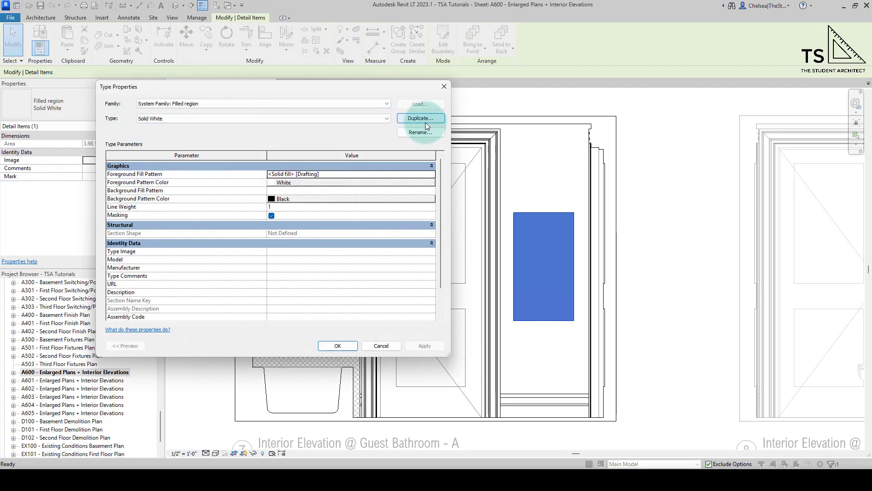
pyautogui.click(416, 119)
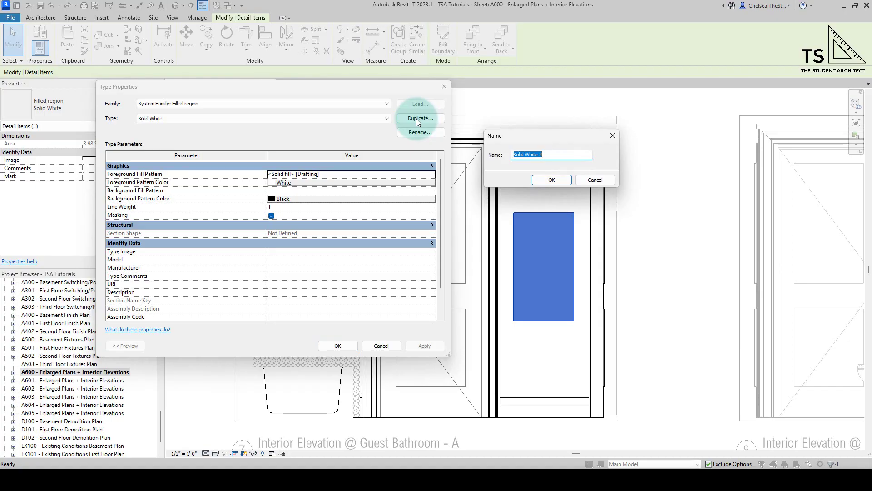
pyautogui.write('Stone')
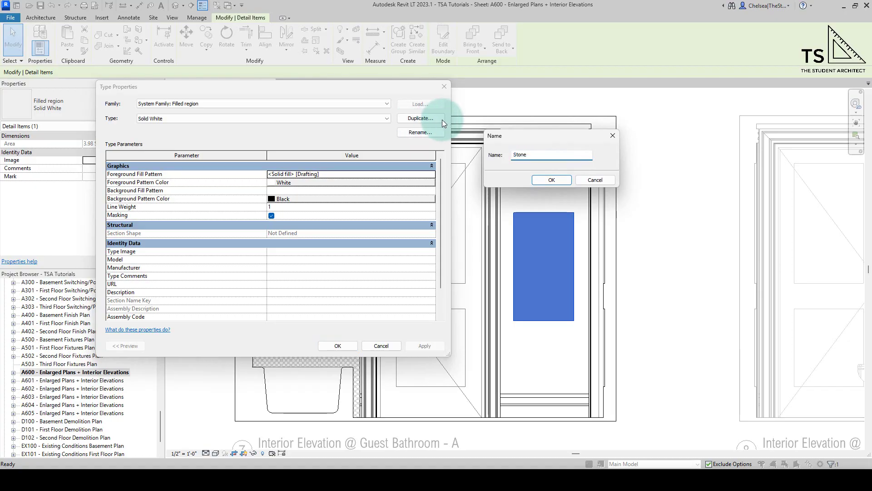
pyautogui.click(540, 182)
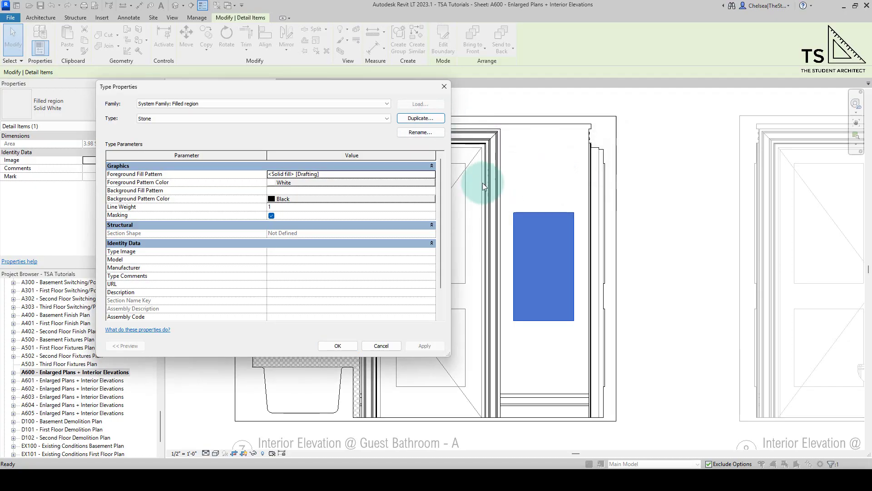
# Step: Import TSA - Stone Paver - Dog Bone as a custom model pattern and set it as Stone's foreground fill
pyautogui.click(431, 176)
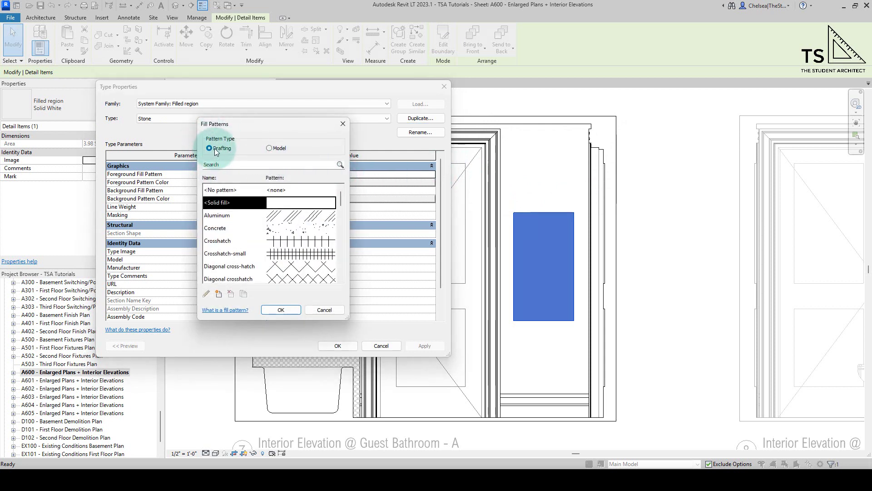
pyautogui.click(279, 149)
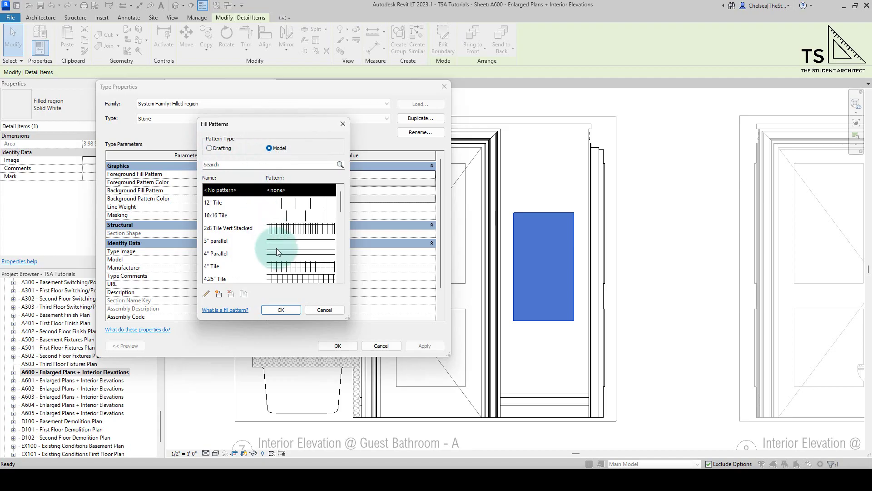
pyautogui.click(218, 293)
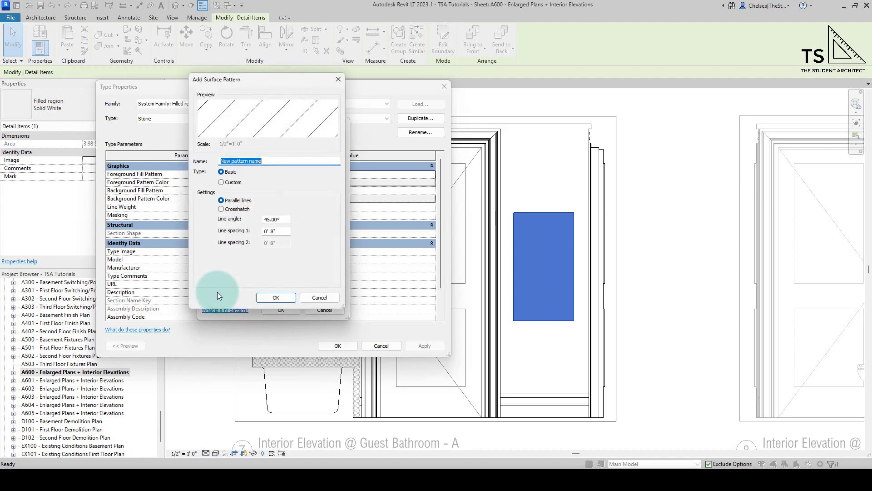
pyautogui.click(229, 183)
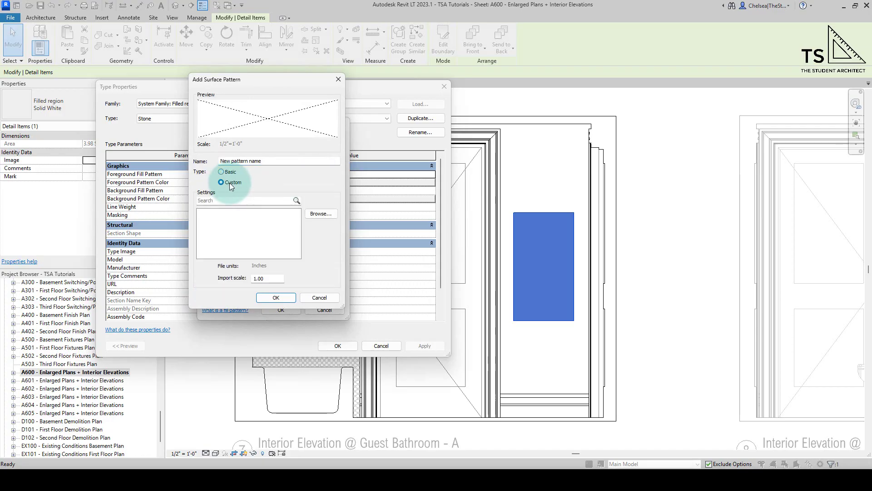
pyautogui.click(321, 214)
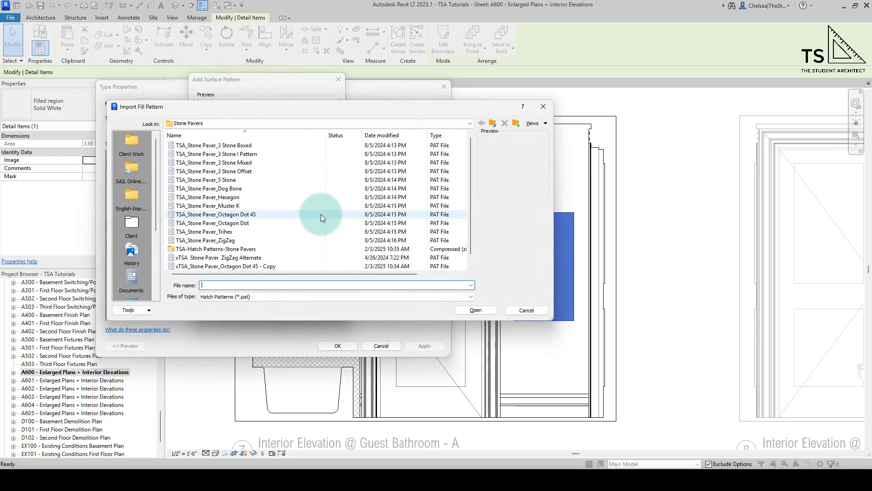
pyautogui.doubleClick(228, 198)
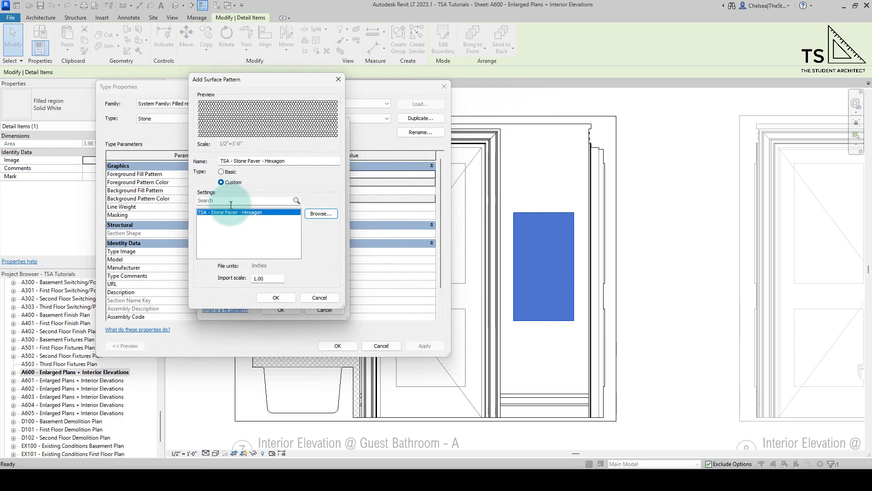
pyautogui.click(316, 213)
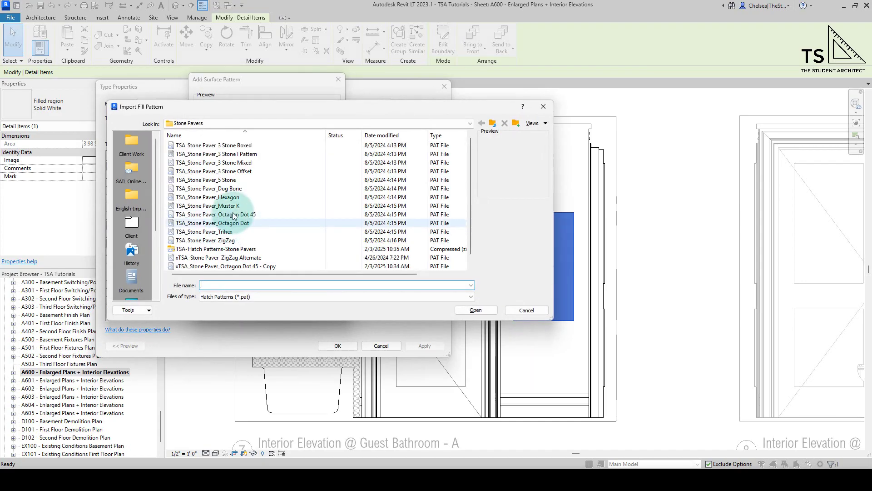
pyautogui.doubleClick(237, 189)
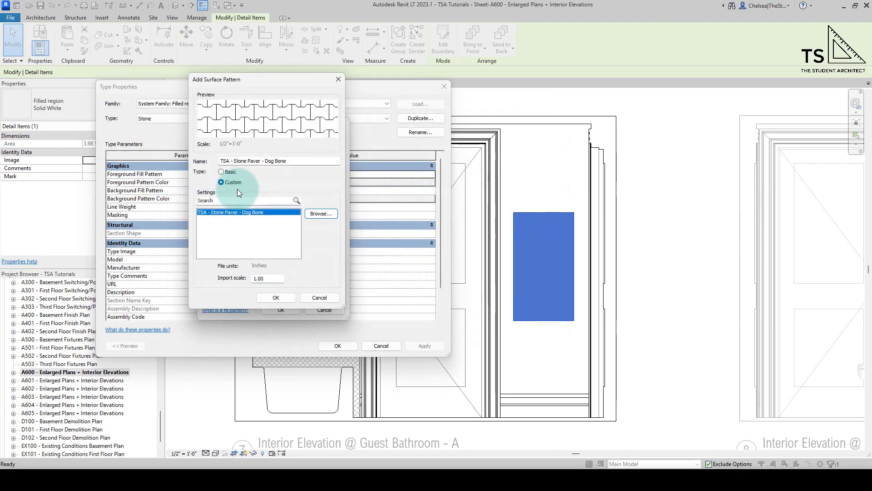
pyautogui.click(275, 298)
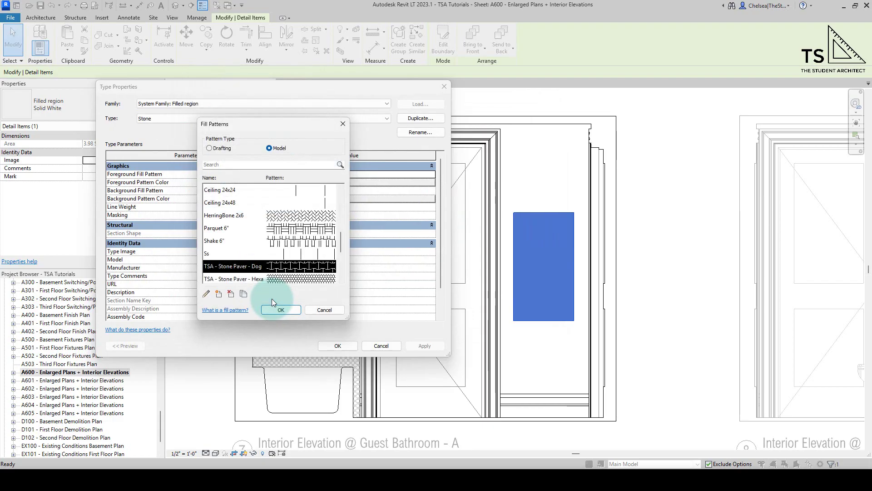
pyautogui.click(280, 311)
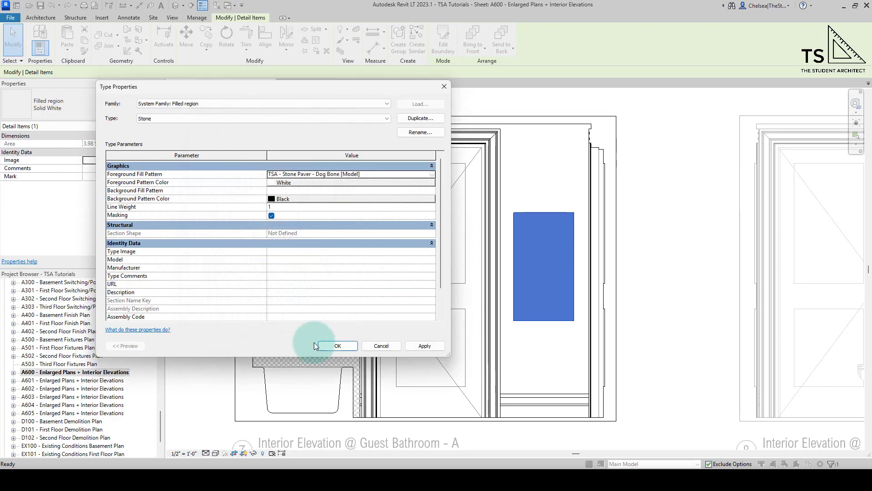
# Step: Apply the Stone type and stretch the region's right edge out to 2'-1 1/2" wide
pyautogui.click(337, 347)
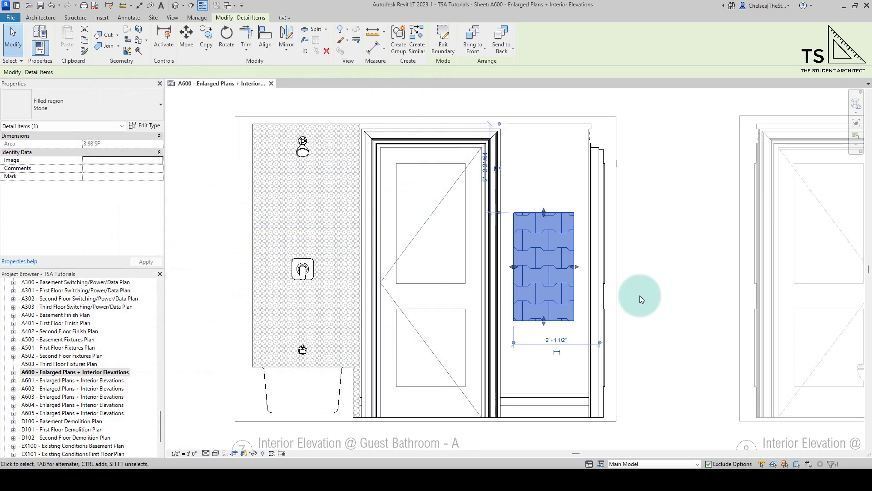
pyautogui.scroll(5, 555, 267)
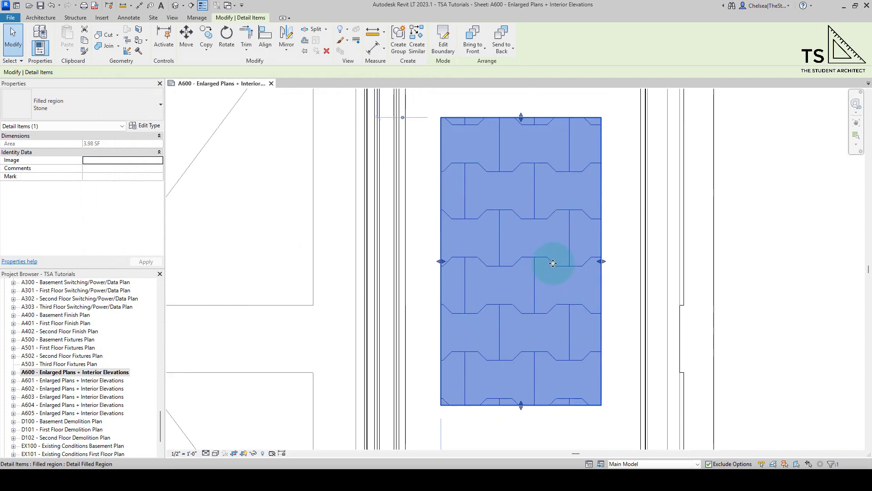
pyautogui.moveTo(601, 262); pyautogui.dragTo(739, 261)
pyautogui.scroll(-3, 558, 254)
pyautogui.press('Escape')
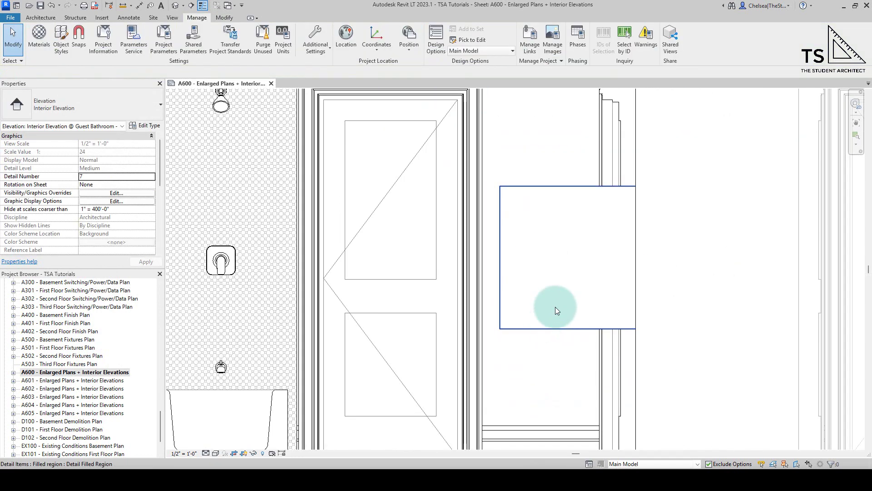
# Step: Set the Stone type's foreground pattern colour to Black
pyautogui.scroll(2, 555, 306)
pyautogui.click(534, 339)
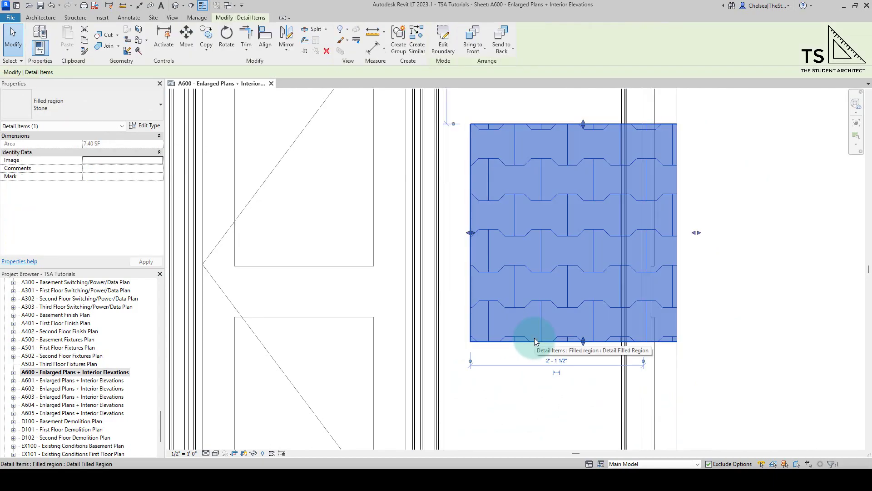
pyautogui.click(149, 125)
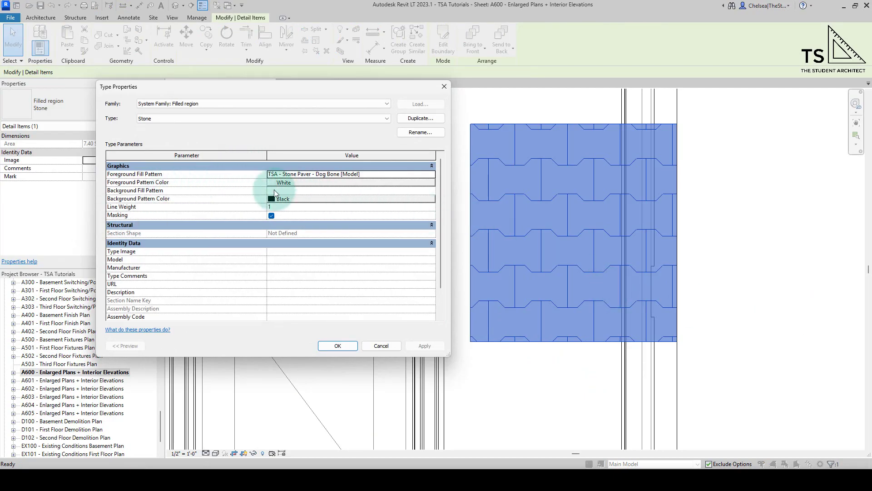
pyautogui.click(287, 183)
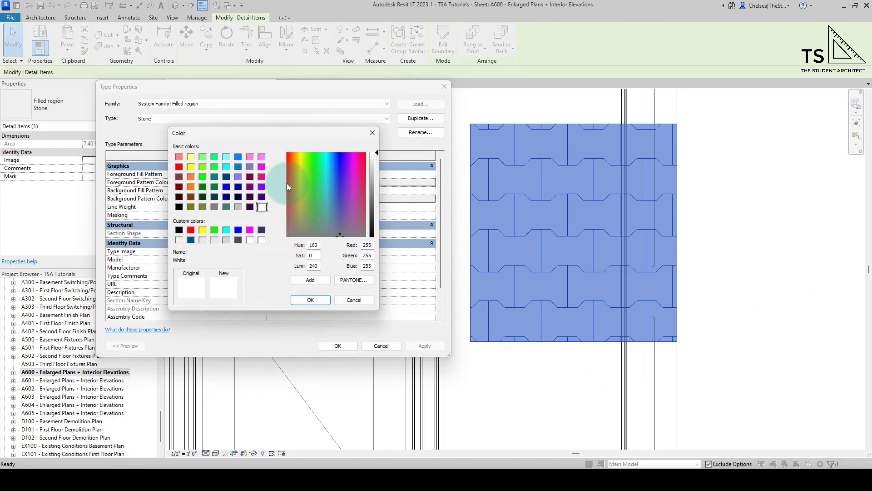
pyautogui.click(179, 207)
pyautogui.click(317, 304)
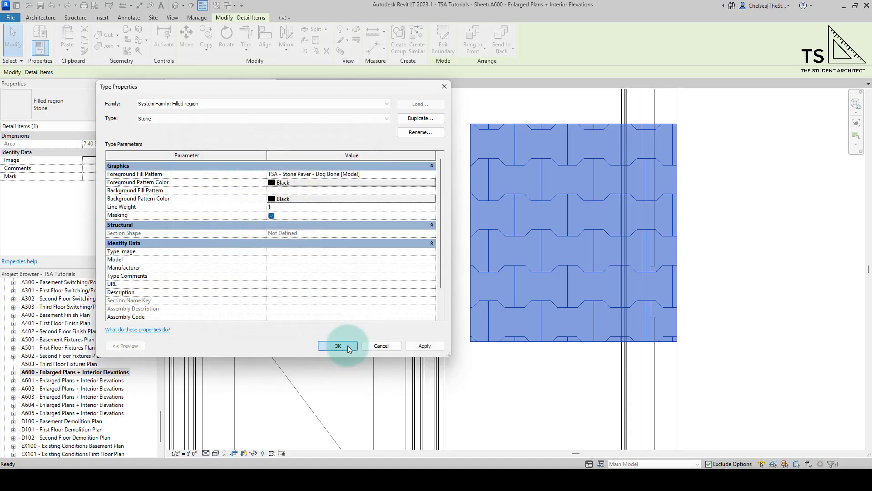
pyautogui.click(338, 345)
pyautogui.click(507, 393)
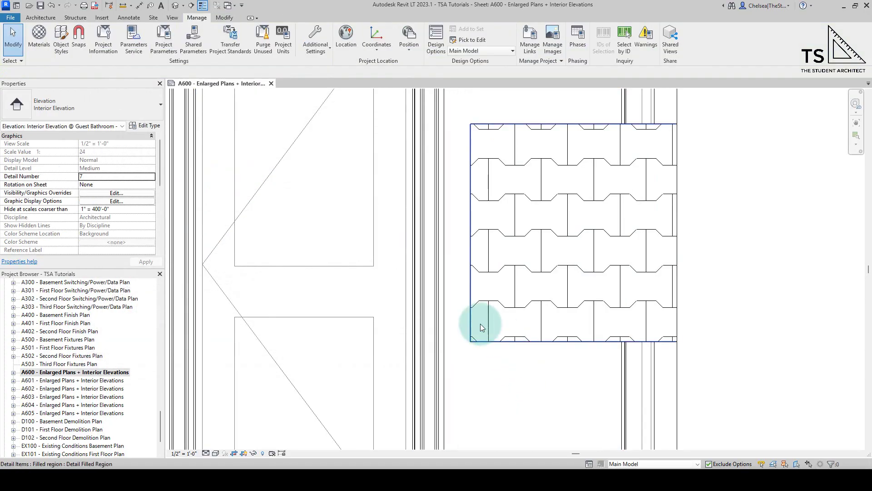
pyautogui.scroll(-2, 481, 323)
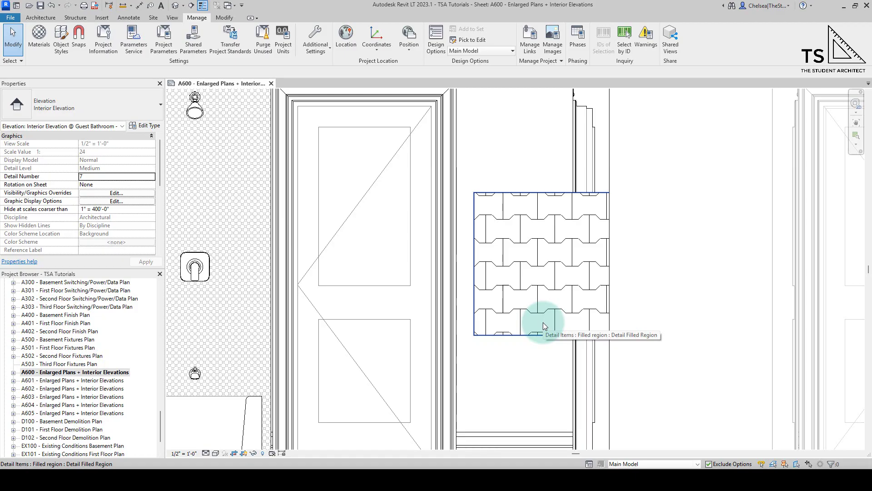
pyautogui.scroll(-2, 543, 323)
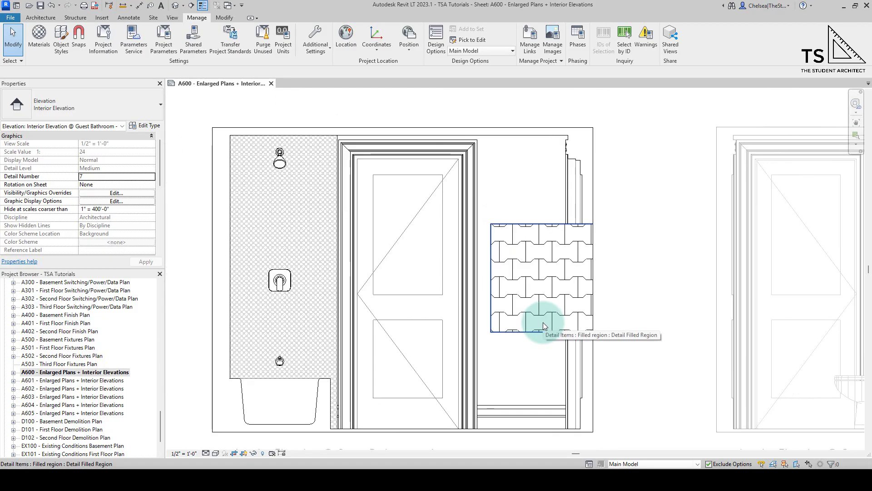